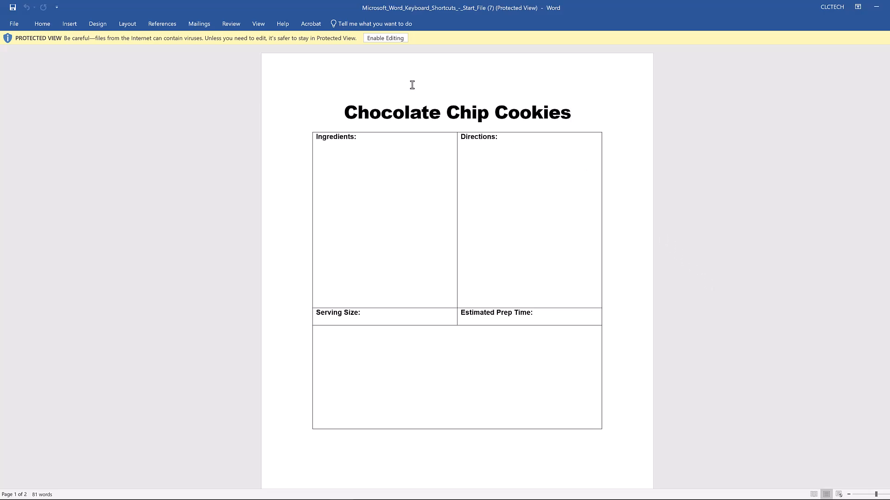
Enable editing of the document and copy the ingredient list on page 2, from "1 cup sugar" through "1 cup chocolate chips".
left_click(389, 38)
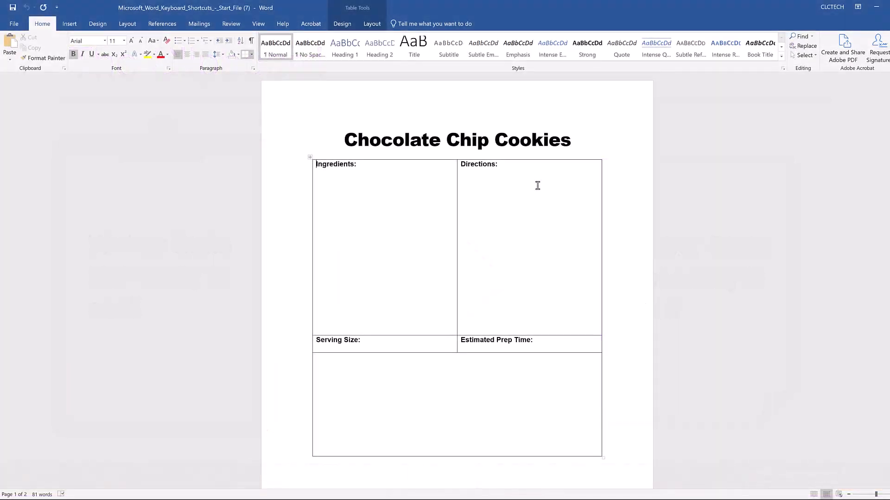
scroll(537, 185, "down", 10)
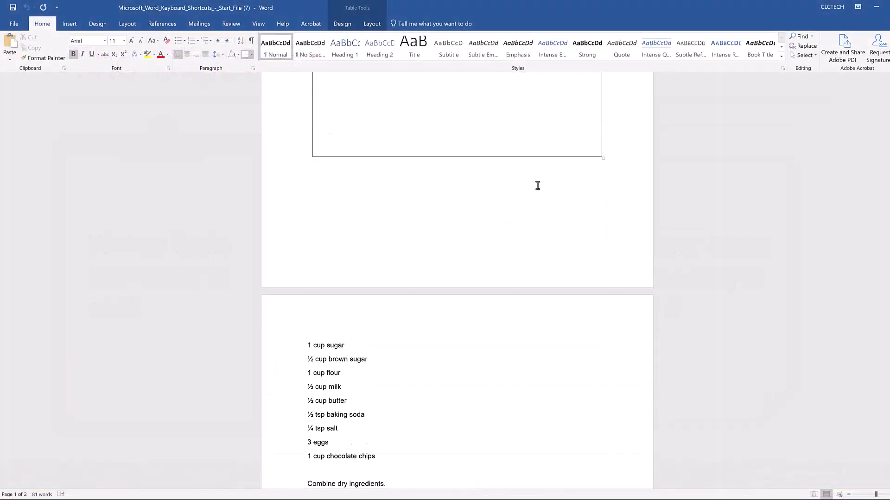
scroll(538, 186, "down", 3)
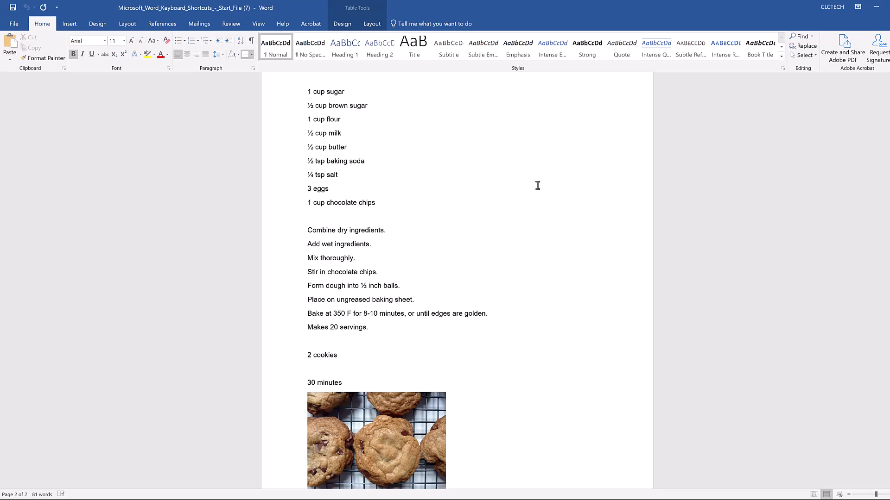
left_click(377, 203)
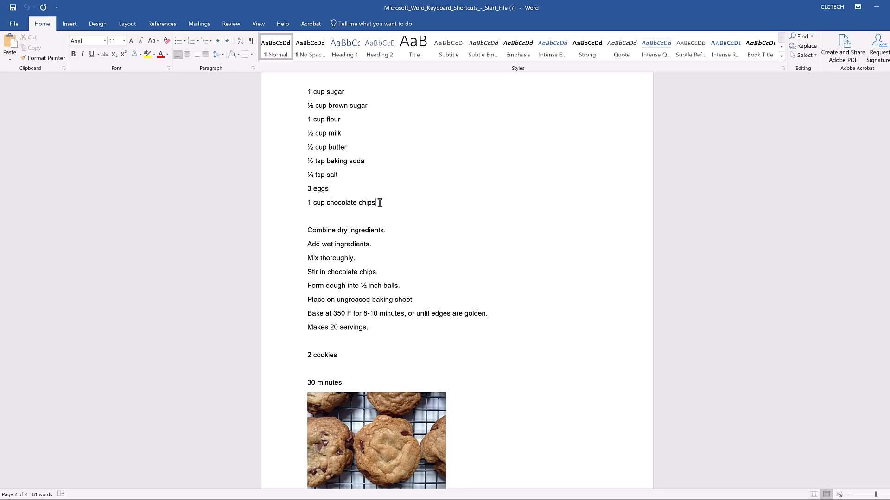
left_click_drag(379, 202, 309, 94)
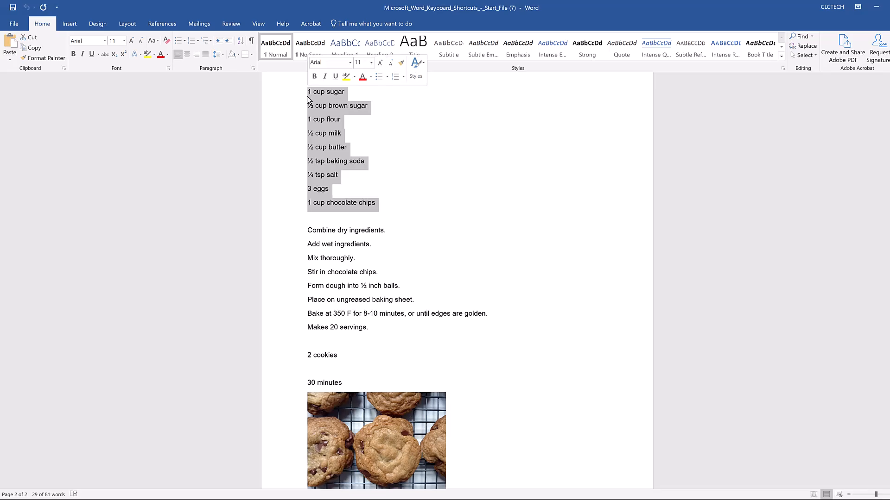
key("ctrl+c")
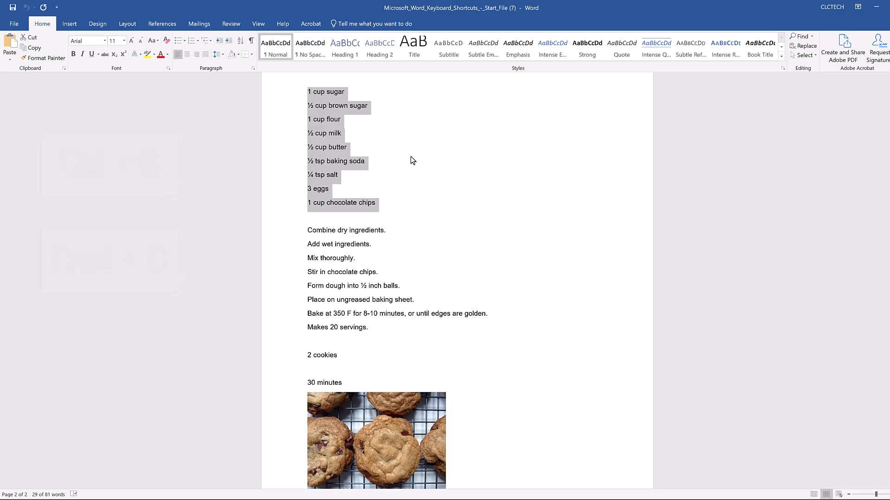
Paste the copied list into the Ingredients cell on page 1 with the Merge Formatting paste option.
scroll(411, 156, "up", 10)
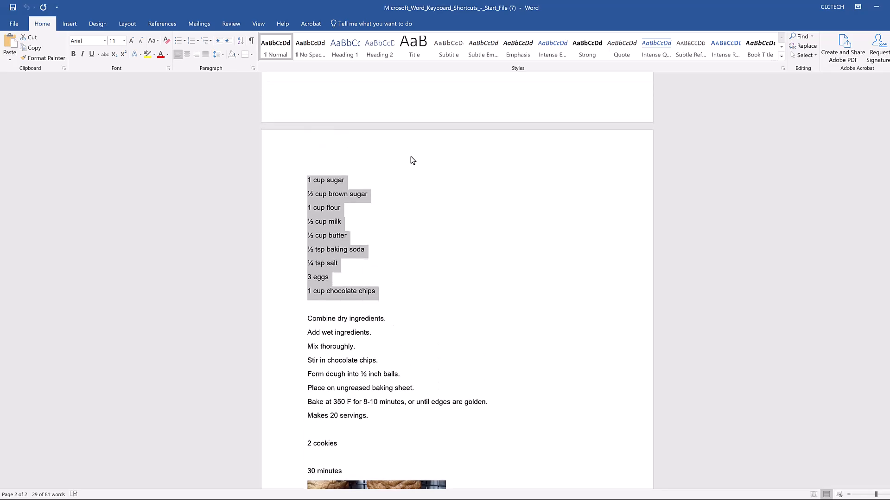
left_click(347, 163)
key("ctrl+v")
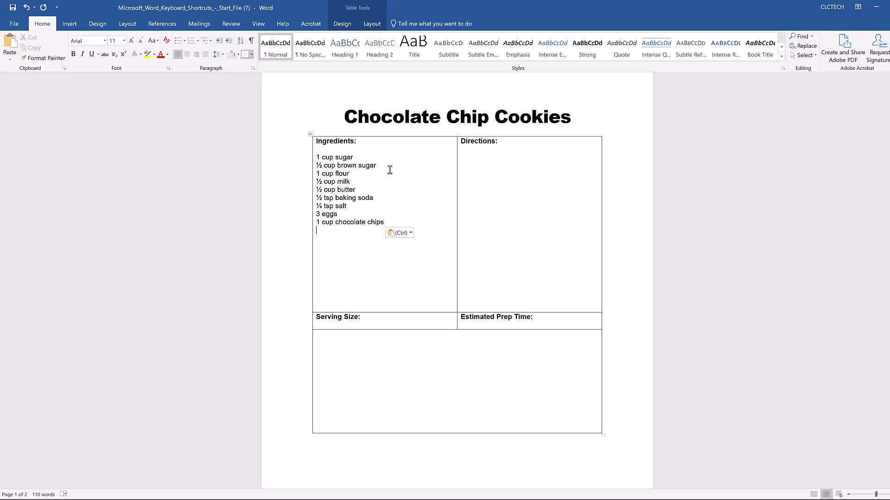
left_click(410, 232)
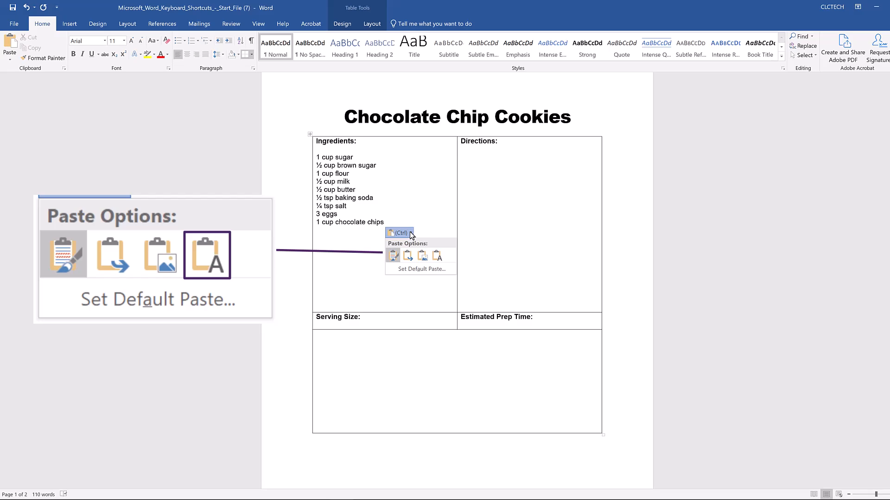
left_click(407, 255)
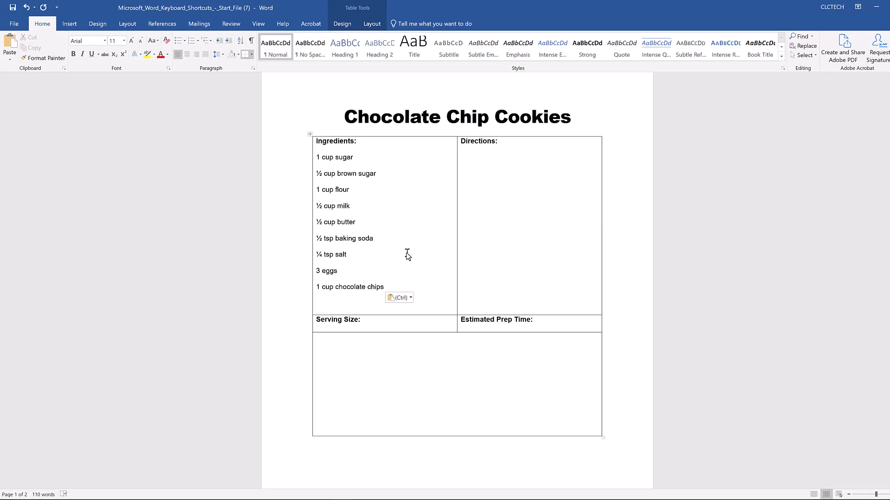
Copy the directions on page 2, from "Combine dry ingredients." through "Makes 20 servings.".
scroll(407, 255, "down", 12)
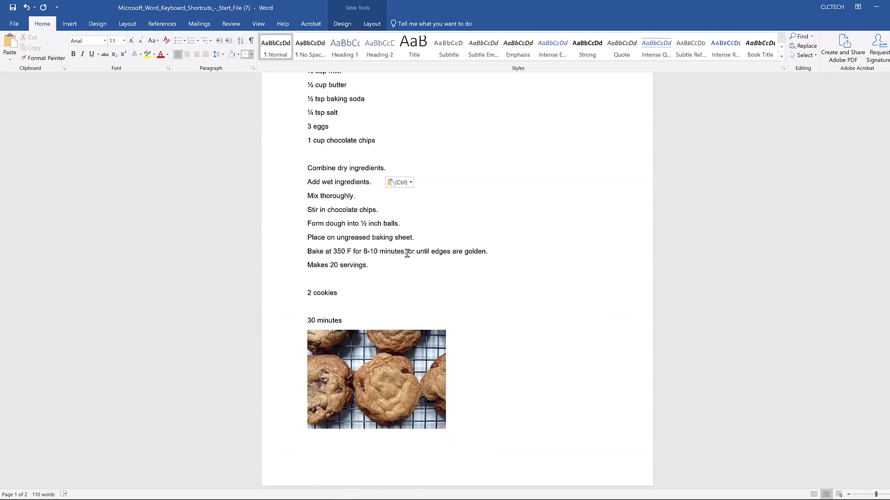
left_click_drag(371, 259, 307, 165)
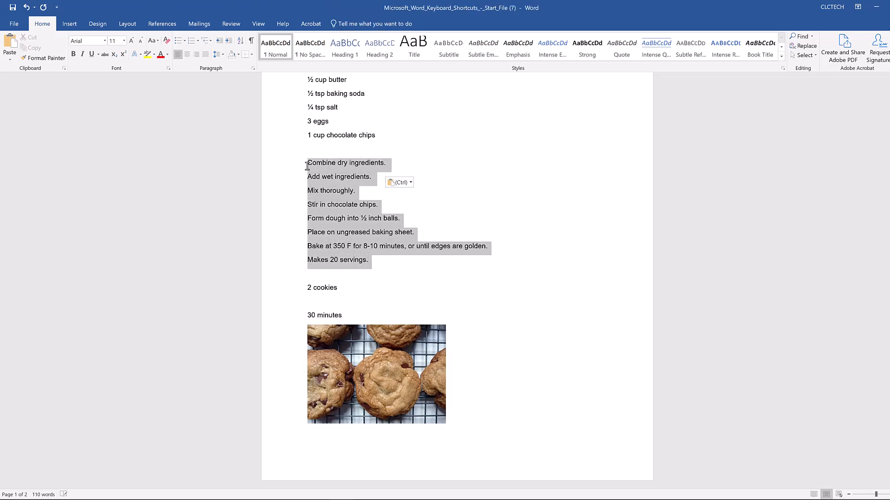
left_click(379, 190)
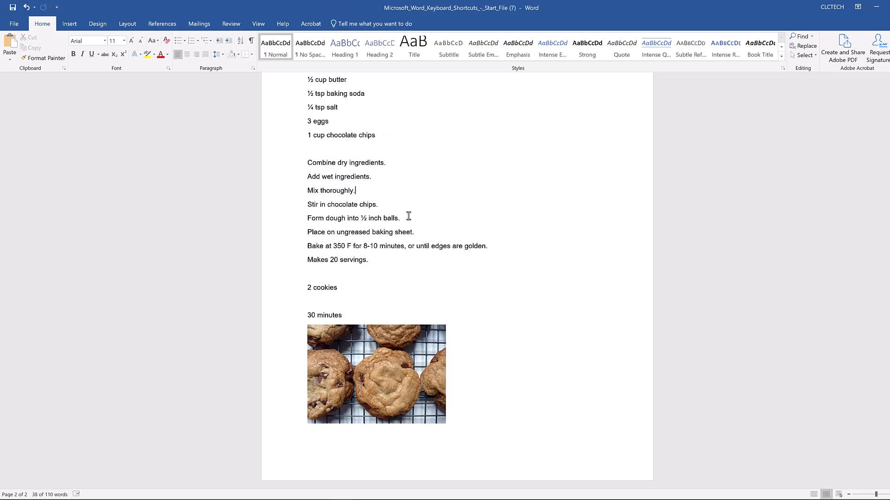
Paste the copied directions into the Directions cell on page 1 with the Merge Formatting paste option.
scroll(407, 215, "up", 12)
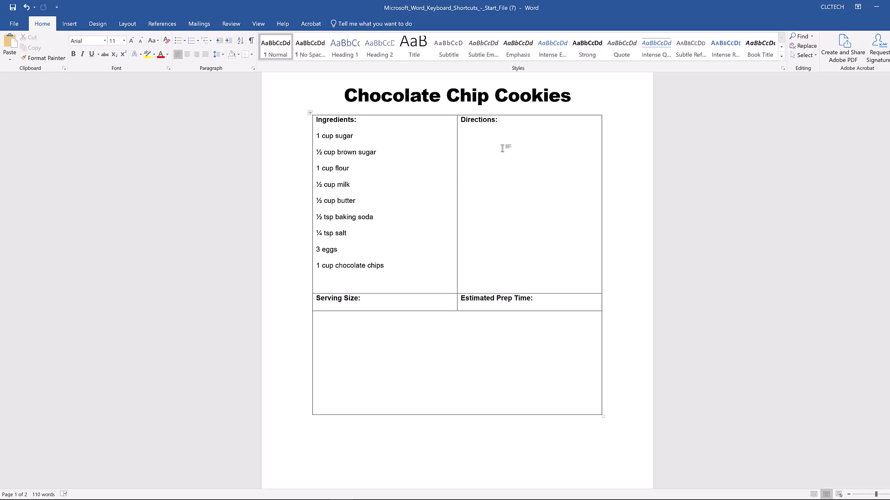
left_click(501, 149)
key("ctrl+v")
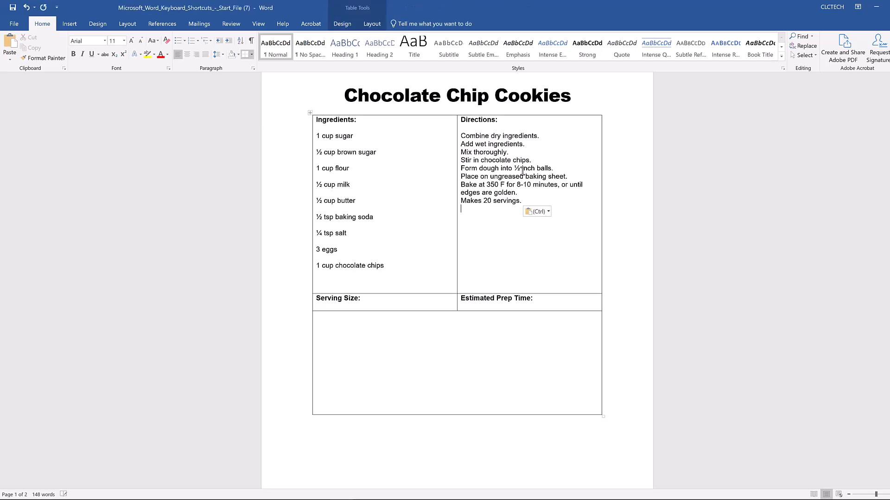
left_click(546, 209)
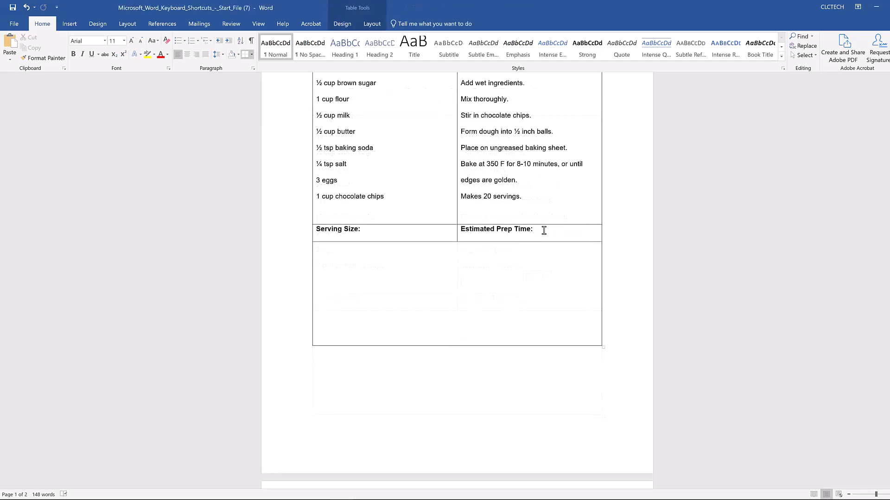
left_click(543, 229)
Enter "30 minutes" on a new line under the Estimated Prep Time heading in the table.
key("Return")
type("30 minutes")
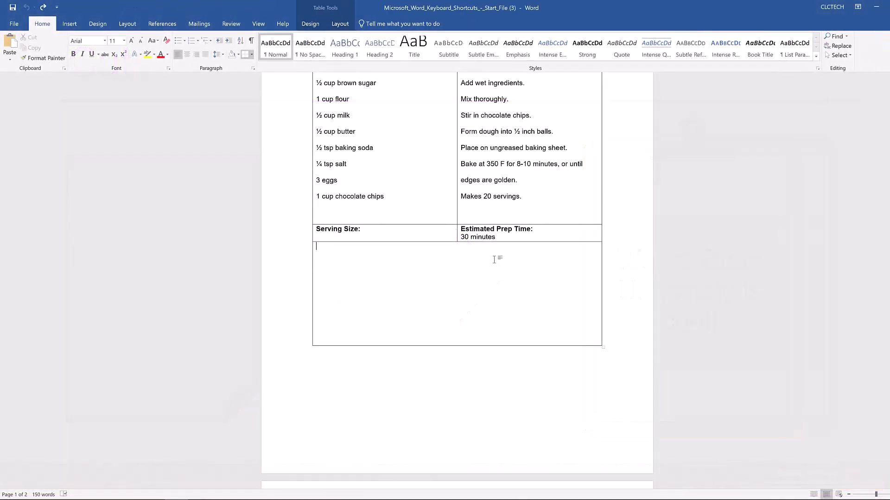
Cut the "2 cookies" line, together with the blank line above it, from the recipe notes on page 2.
scroll(495, 259, "down", 7)
scroll(495, 260, "down", 4)
left_click(338, 288)
left_click_drag(334, 288, 307, 282)
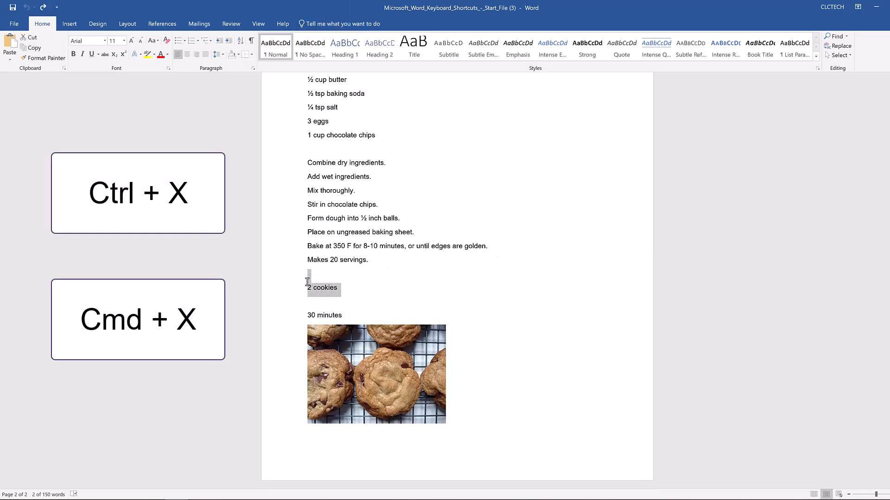
key("ctrl+x")
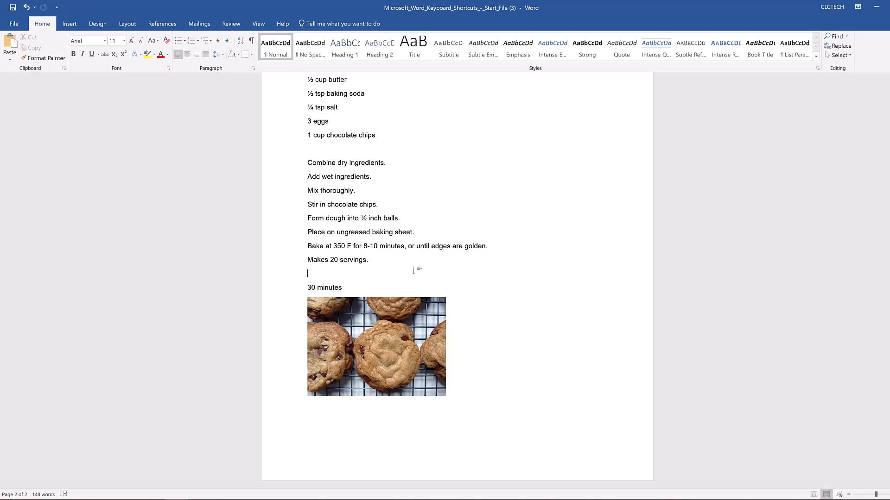
Paste "2 cookies" into the Serving Size cell of the table and remove the extra line break.
scroll(413, 270, "up", 8)
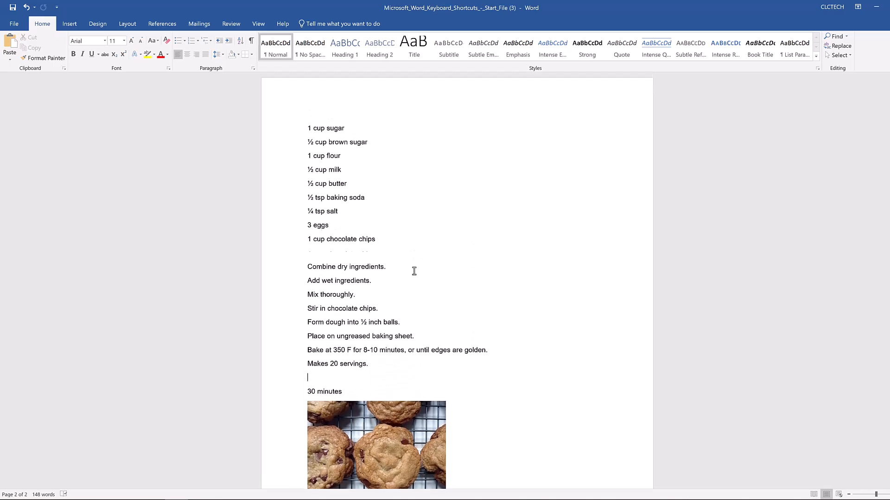
scroll(414, 271, "up", 2)
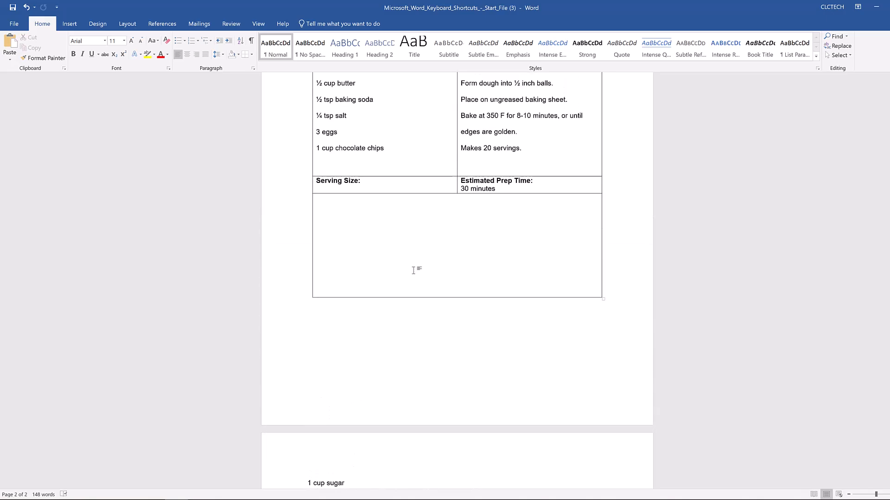
left_click(373, 185)
key("ctrl+v")
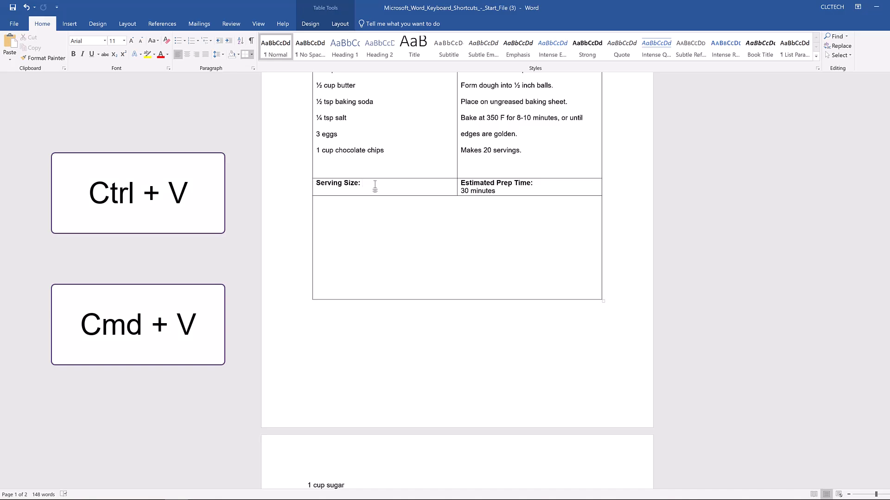
key("ctrl+v")
key("BackSpace")
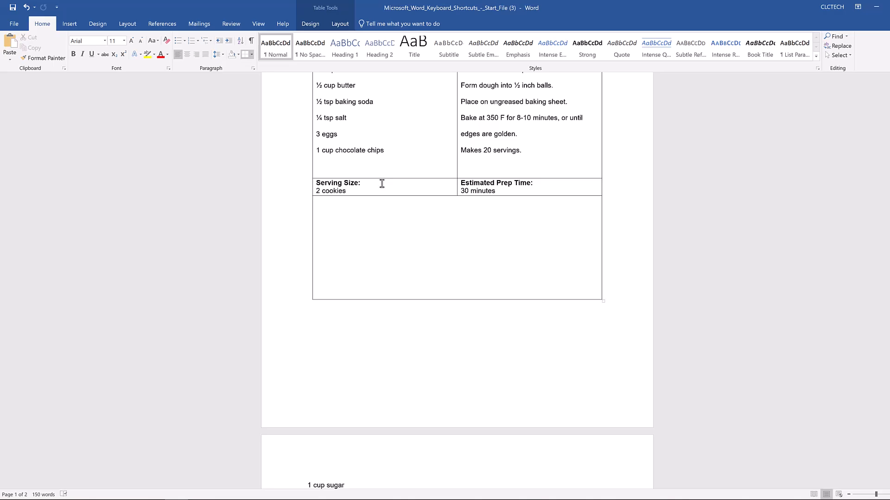
Cut the cookie picture below the "30 minutes" line on page 2.
scroll(413, 302, "down", 3)
scroll(413, 302, "down", 7)
left_click(409, 342)
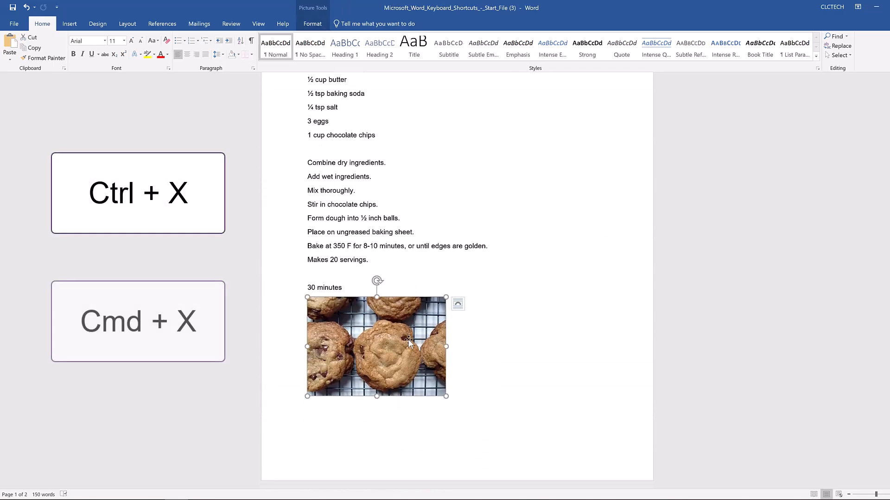
key("ctrl+x")
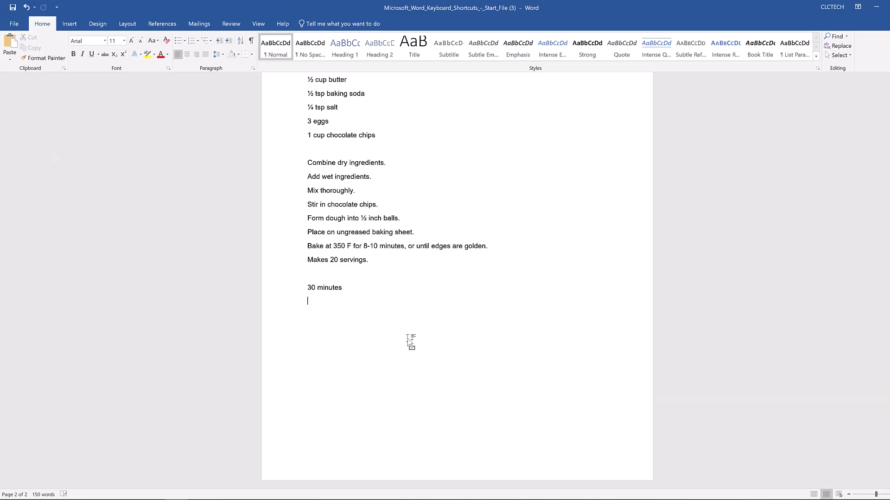
Paste the cookie picture into the empty last row of the recipe table and undo the duplicate paste.
scroll(409, 340, "up", 9)
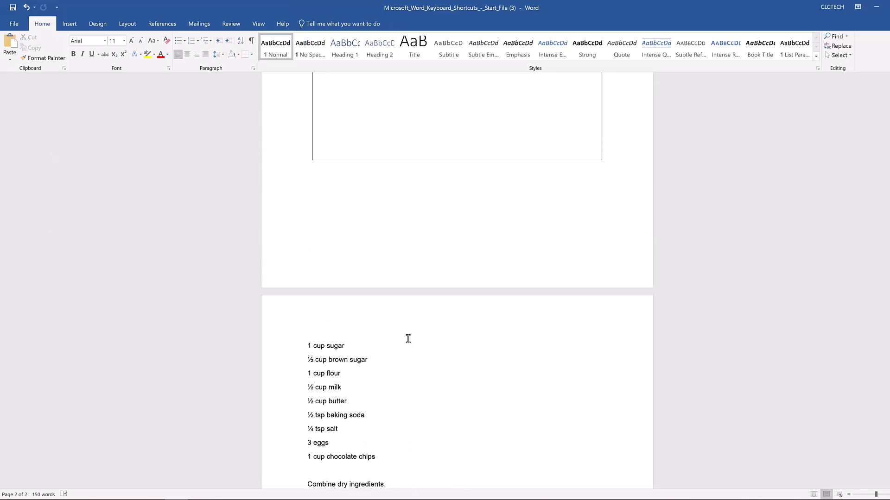
scroll(408, 339, "up", 1)
left_click(351, 208)
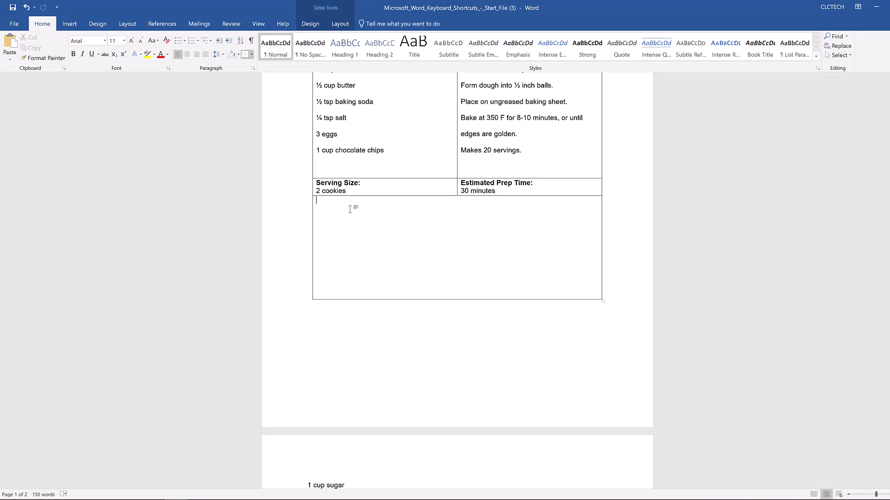
key("ctrl+v")
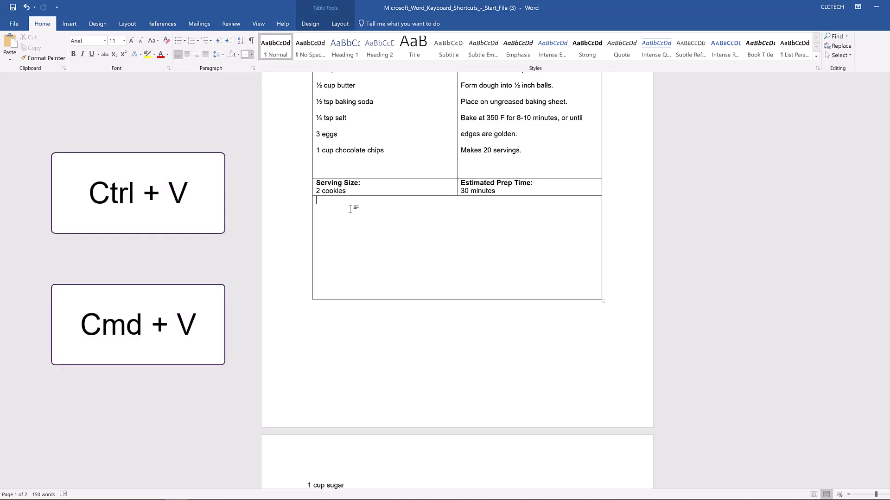
key("ctrl+v")
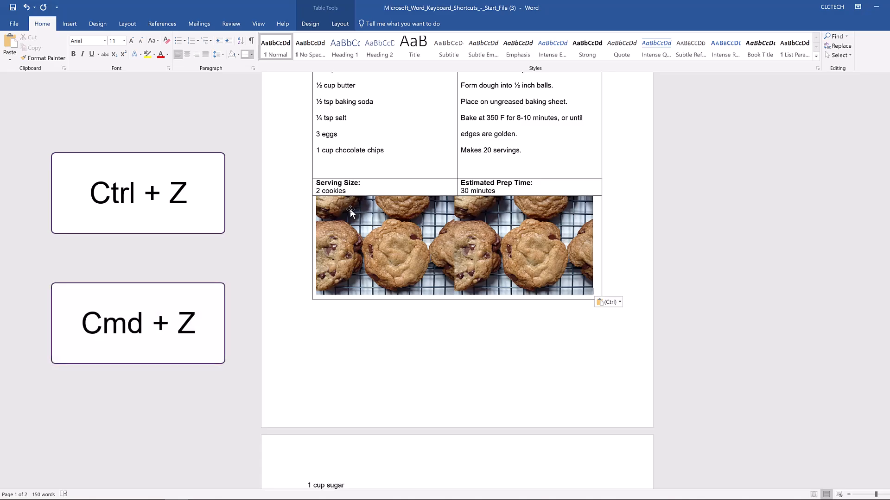
key("ctrl+z")
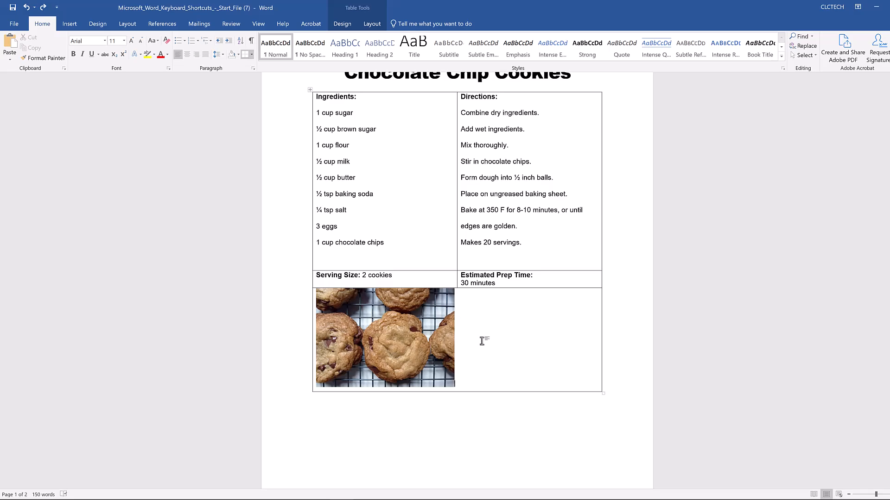
Start saving the completed recipe document.
key("ctrl+s")
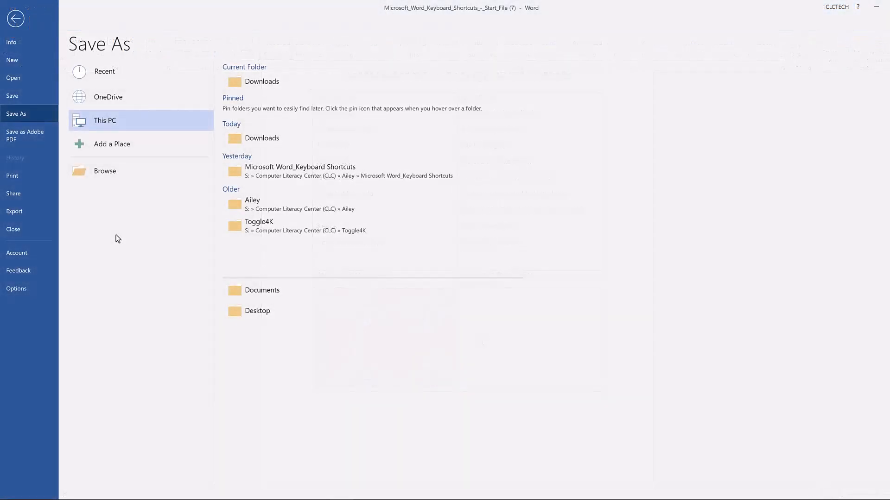